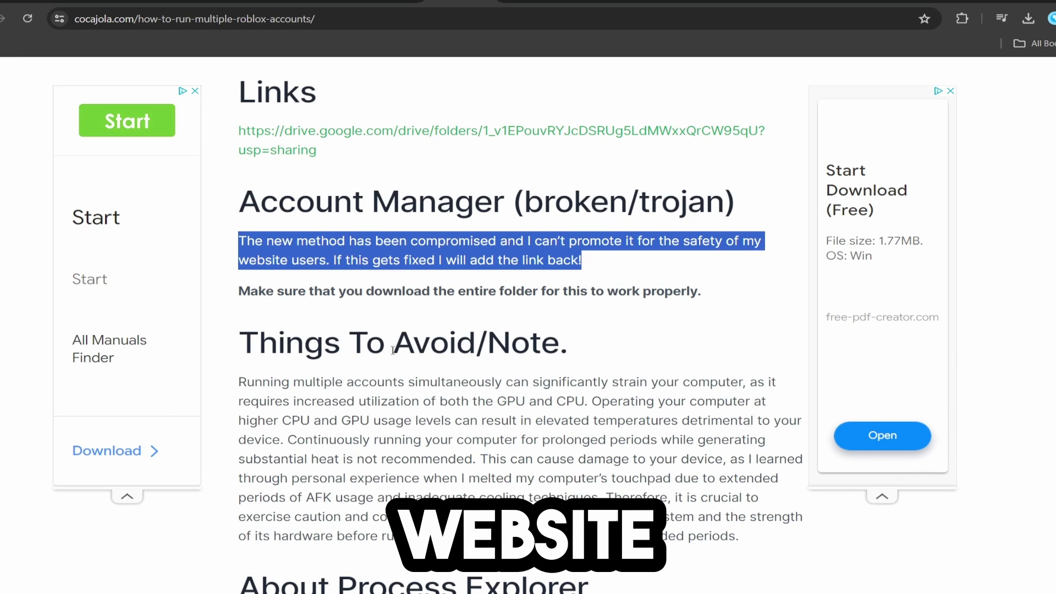
# Follow the drive.google.com link in the article's Links section.
pyautogui.click(315, 252)
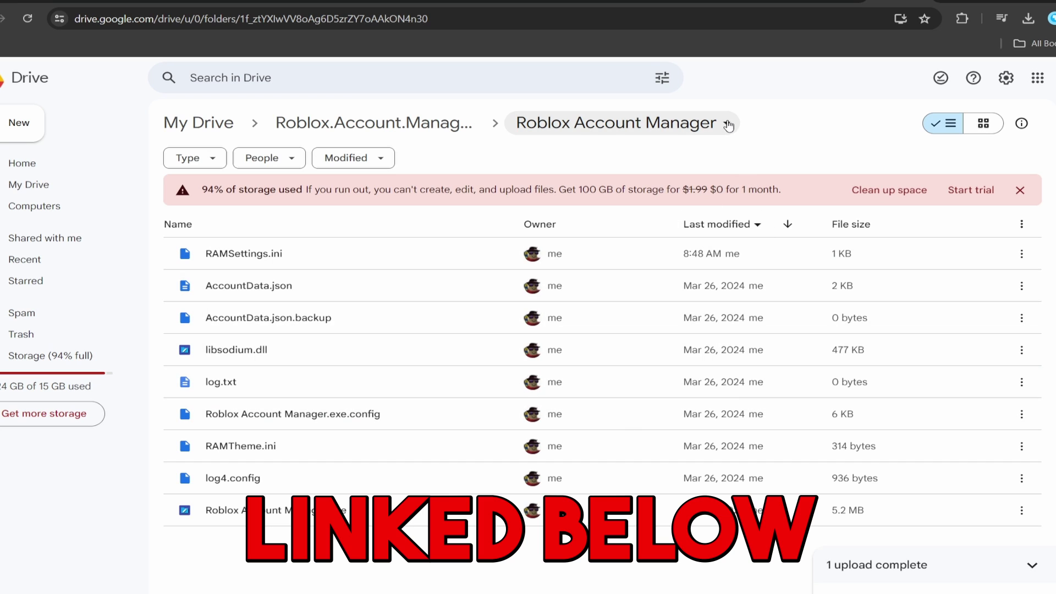
# Download the Roblox Account Manager folder from the parent Drive folder's options menu.
pyautogui.click(464, 124)
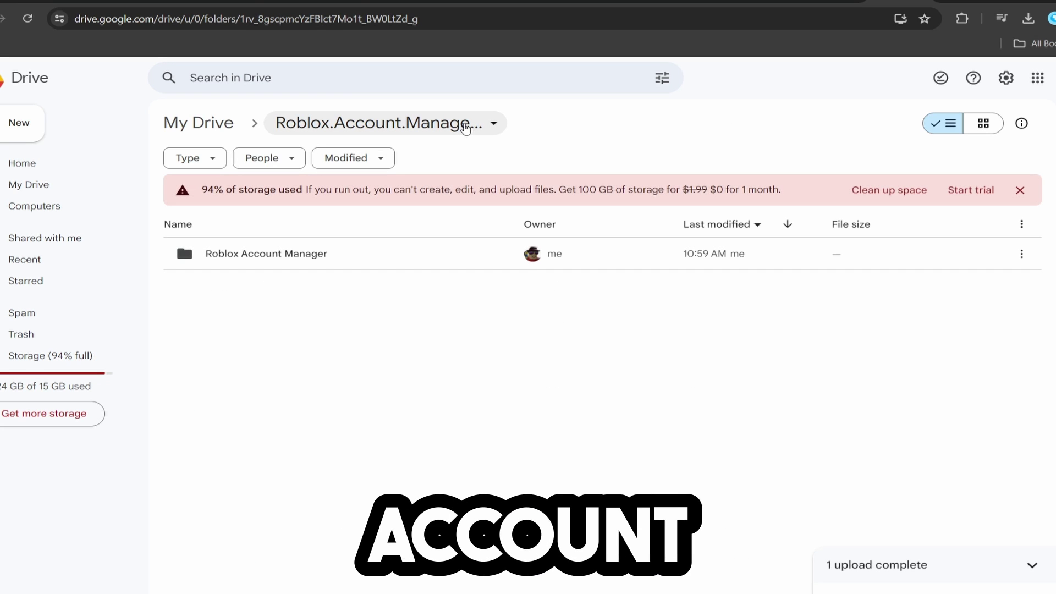
pyautogui.click(495, 124)
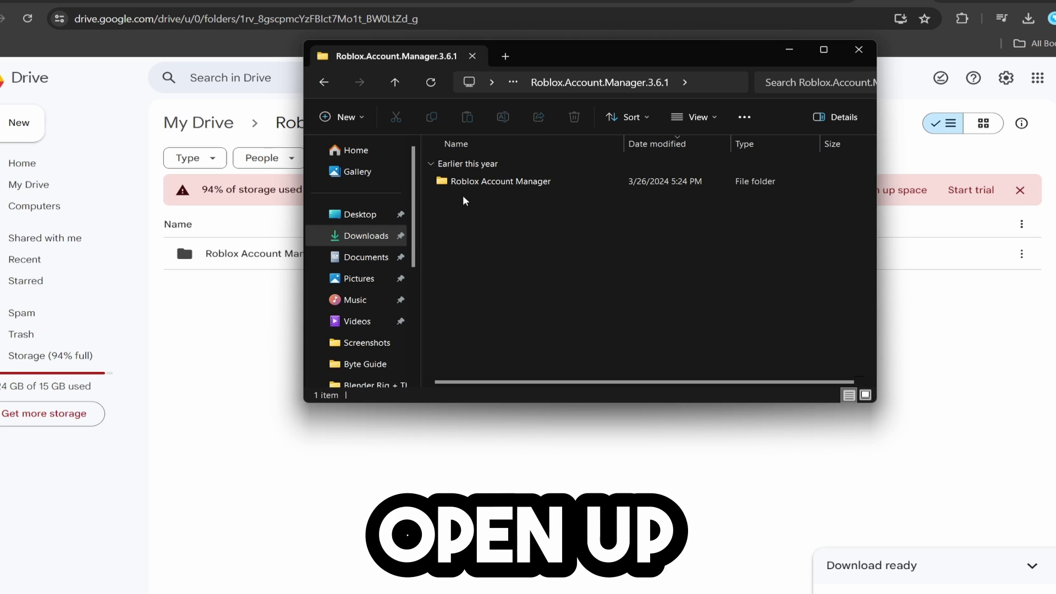
# Run Roblox Account Manager.exe from its folder and move the app window up and left.
pyautogui.doubleClick(458, 181)
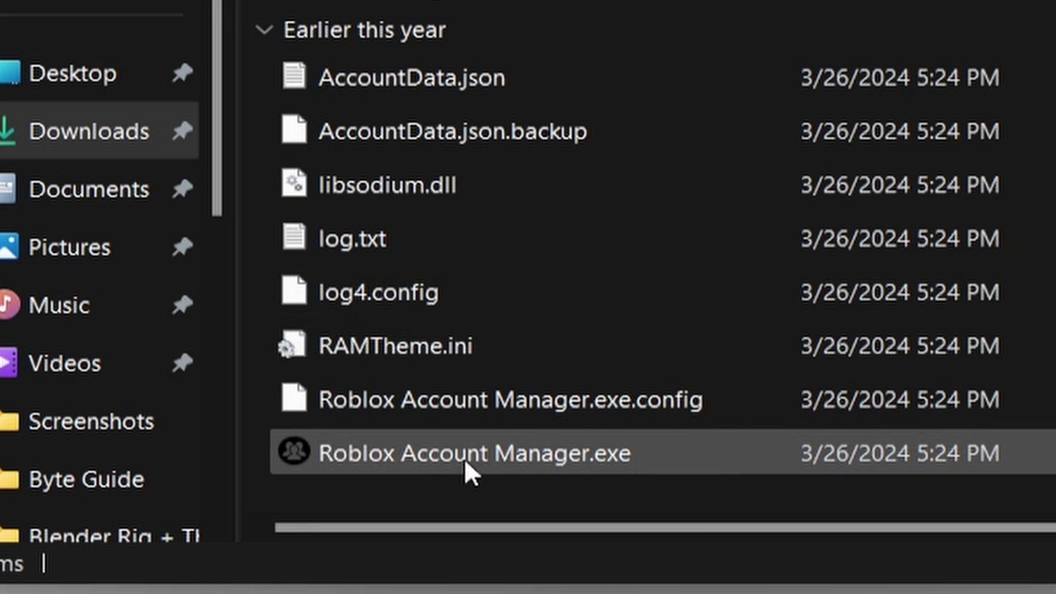
pyautogui.doubleClick(468, 435)
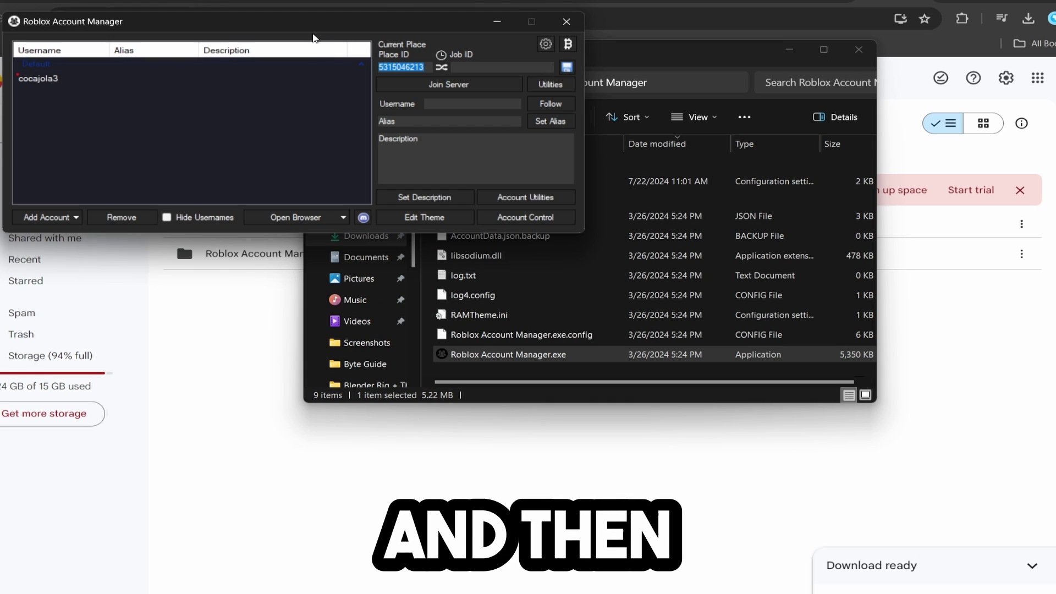
pyautogui.moveTo(455, 38); pyautogui.dragTo(262, 26)
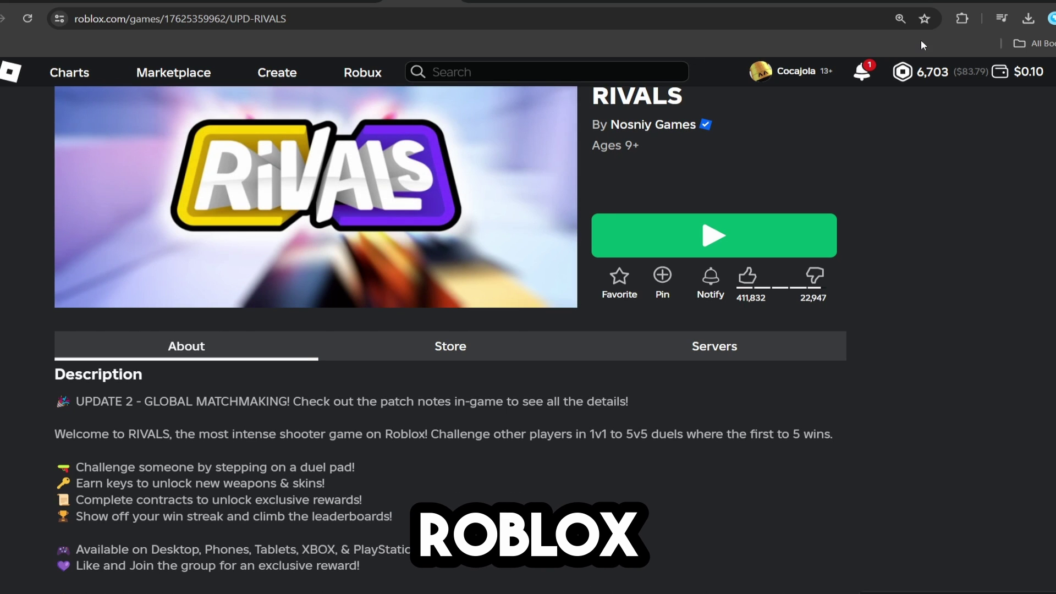
# Switch accounts, turn on Multi Roblox in Account Manager settings, and launch RIVALS.
pyautogui.click(1031, 70)
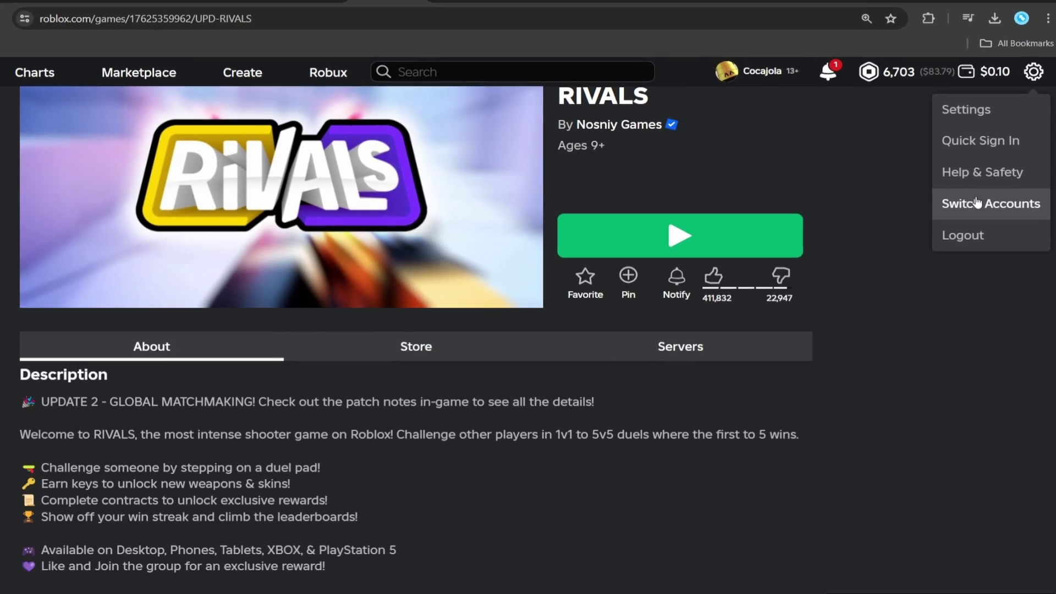
pyautogui.click(685, 375)
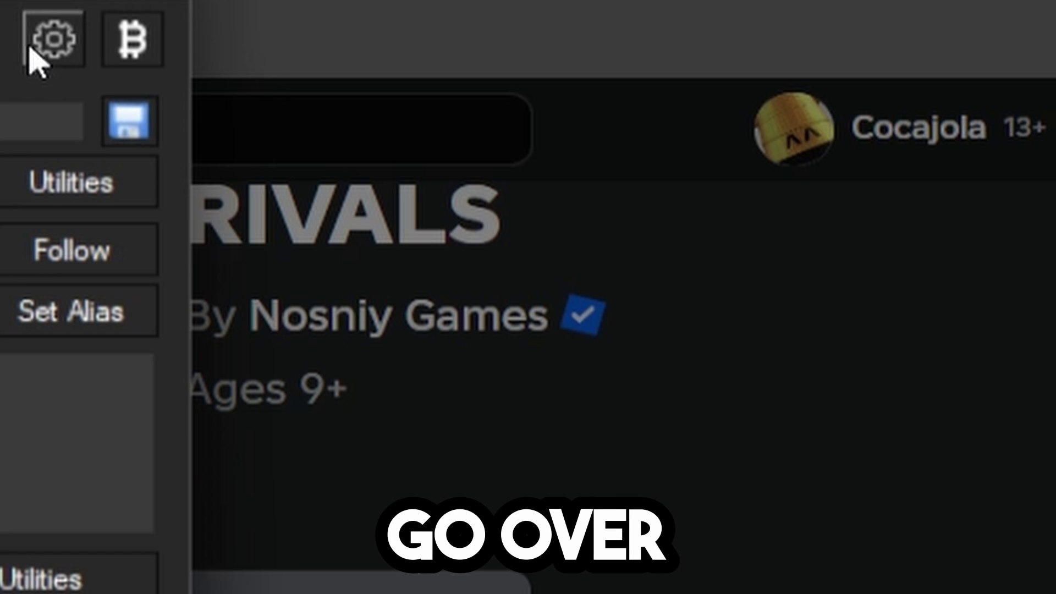
pyautogui.click(556, 46)
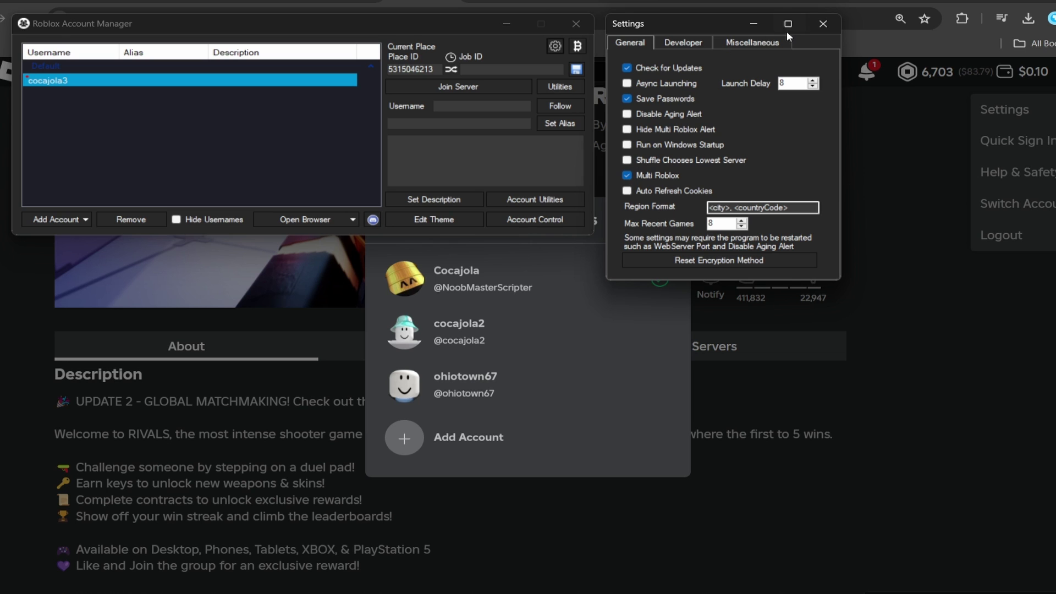
pyautogui.click(821, 30)
pyautogui.click(714, 231)
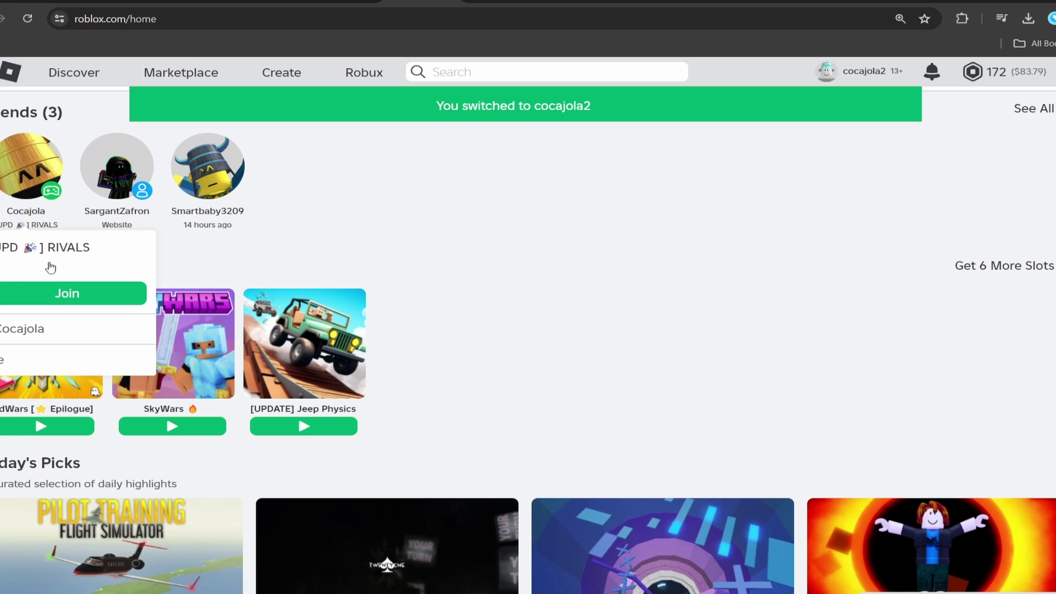
# As cocajola2, join the friend's RIVALS game from the home page.
pyautogui.click(47, 296)
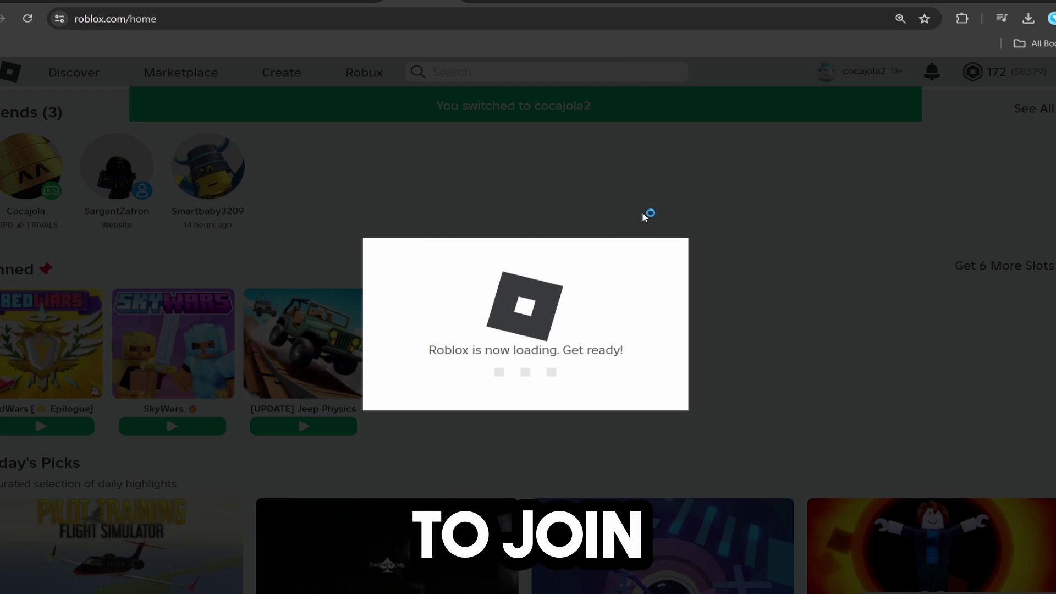